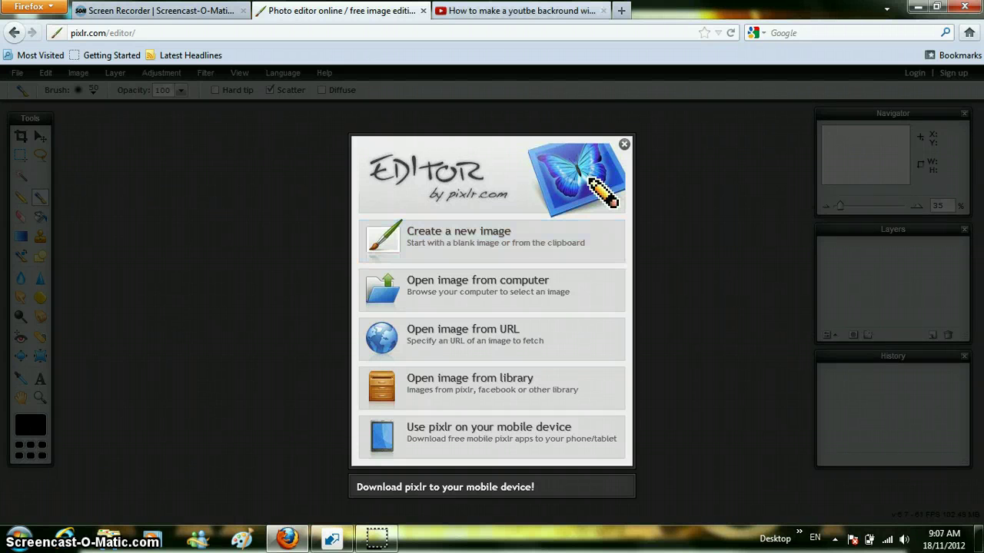
Browse the YouTube account's playlists and watch history, then return to the YouTube home page.
click(515, 10)
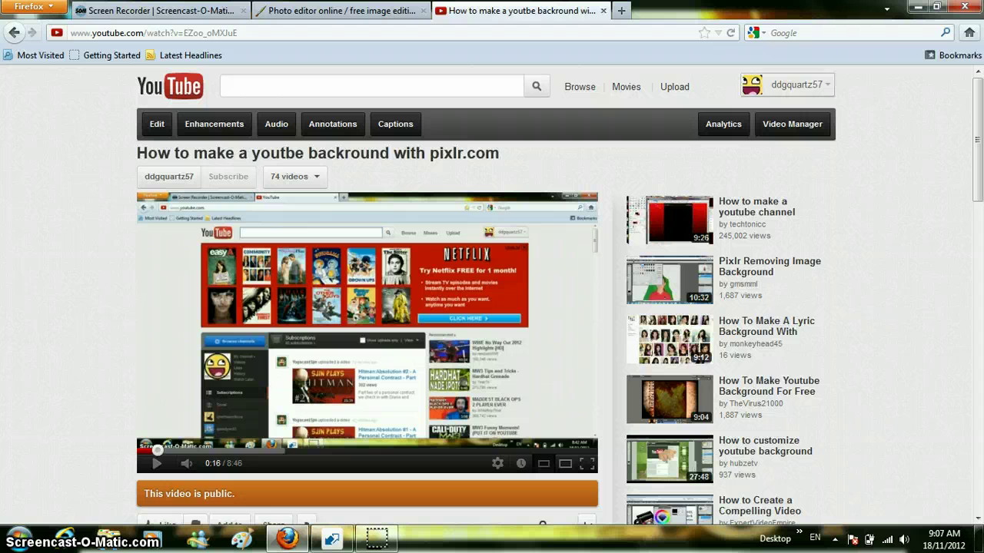
scroll(492, 307, down, 3)
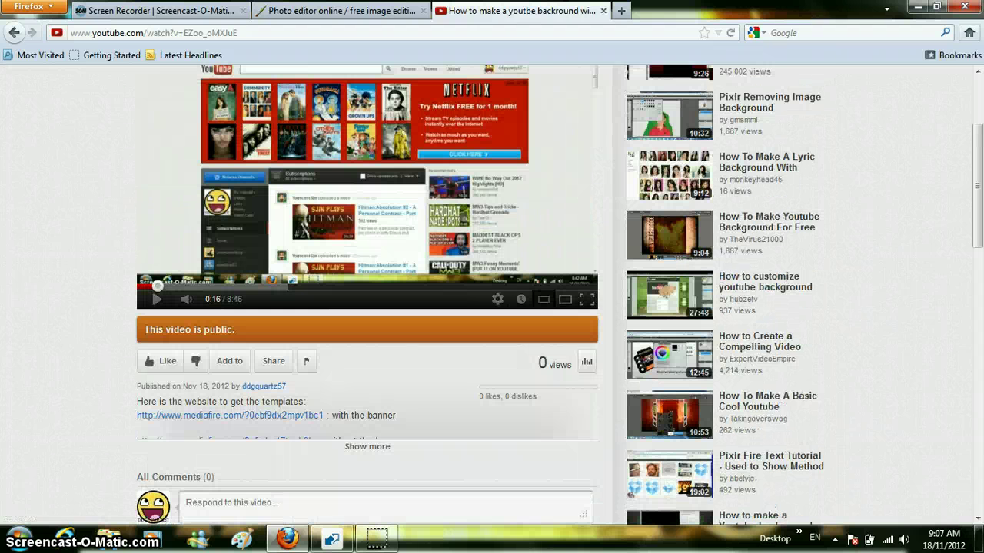
scroll(492, 308, up, 3)
click(792, 85)
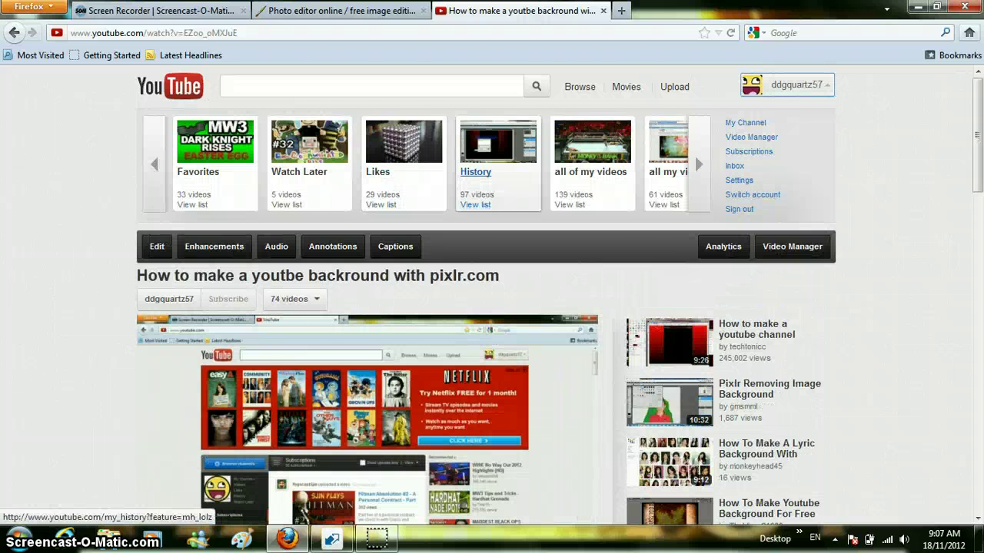
click(475, 165)
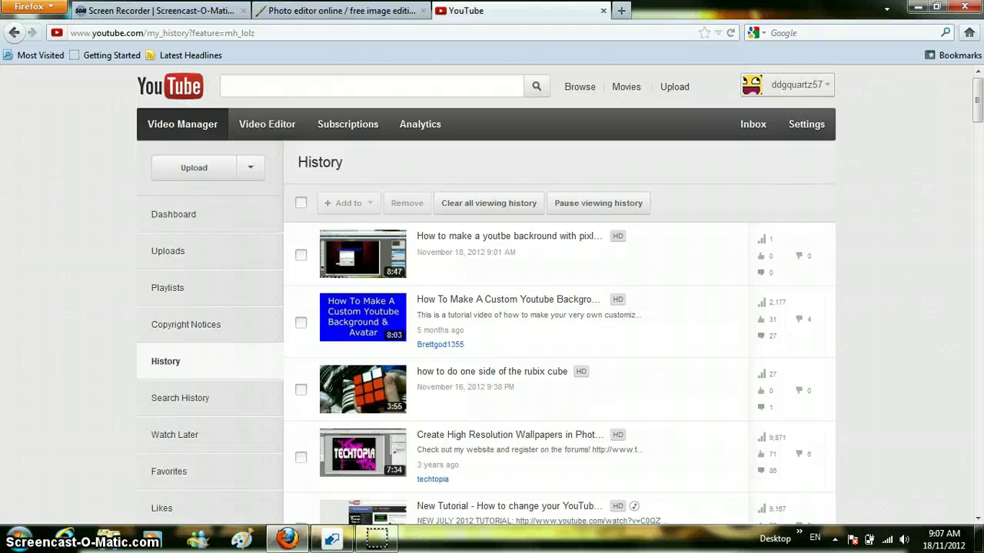
click(170, 86)
scroll(492, 307, down, 2)
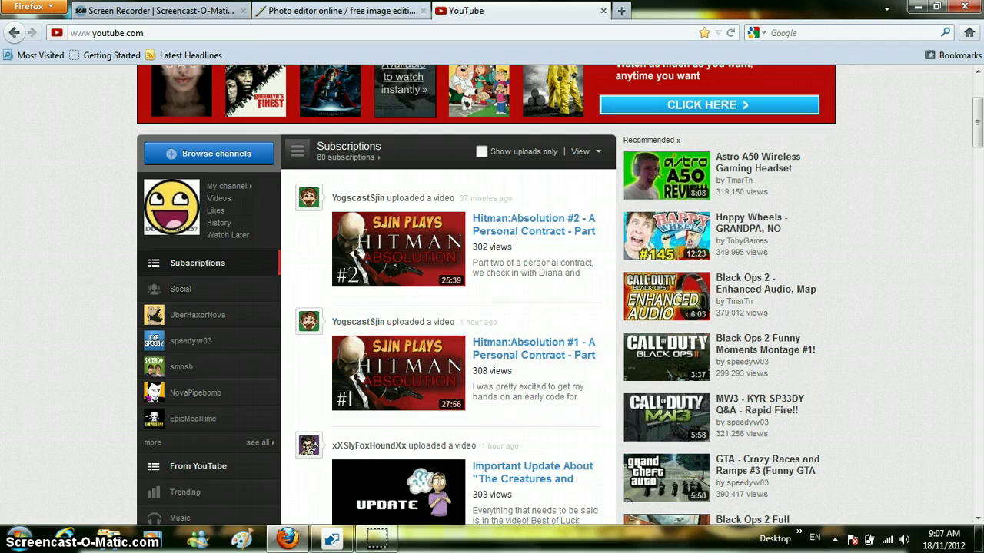
Create a new blank white 800×800 Untitled image in Pixlr Editor.
key(ctrl+shift+Tab)
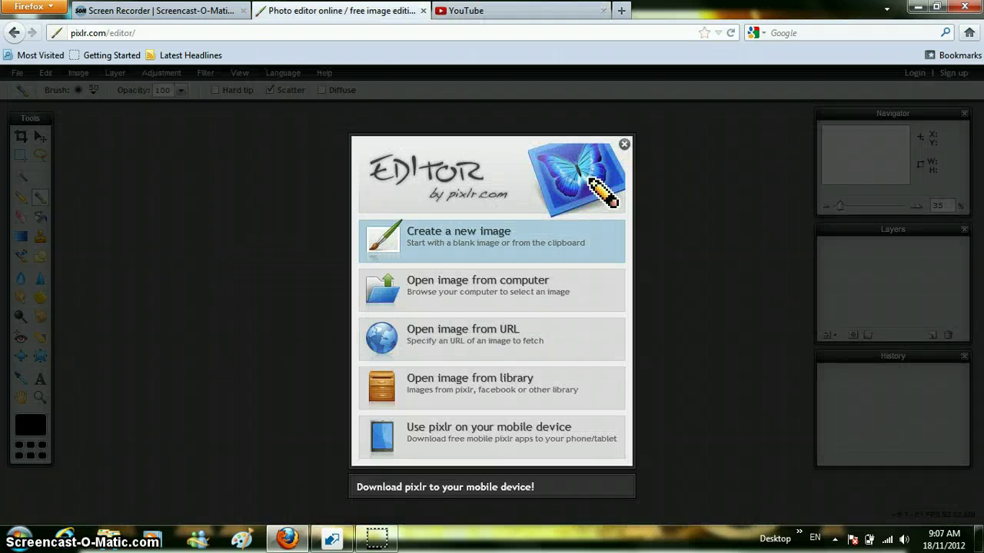
click(492, 240)
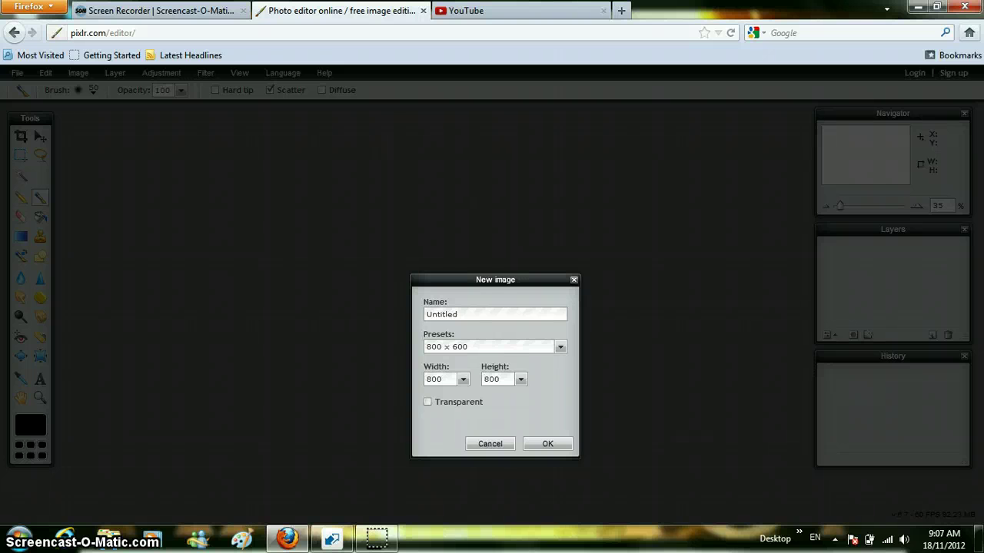
key(ctrl+Tab)
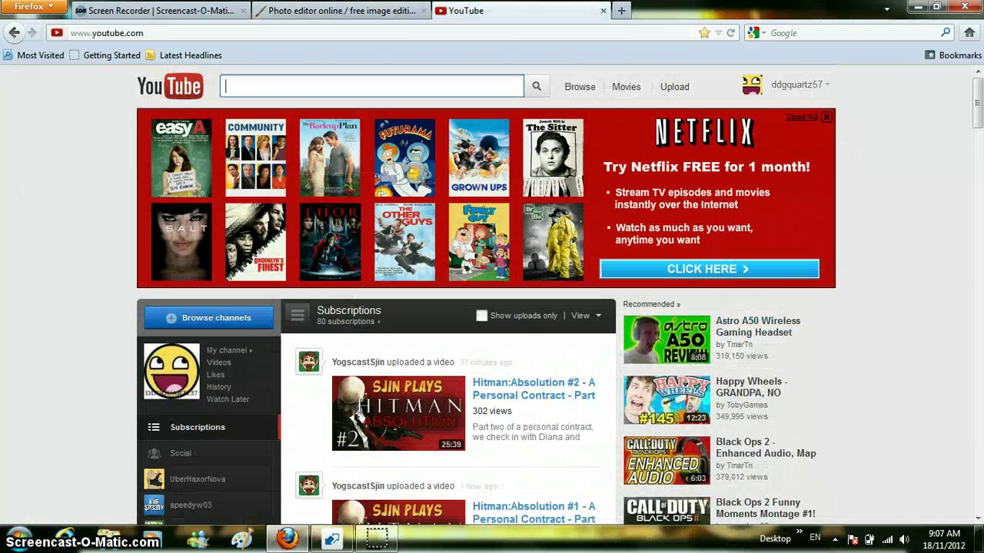
key(ctrl+shift+Tab)
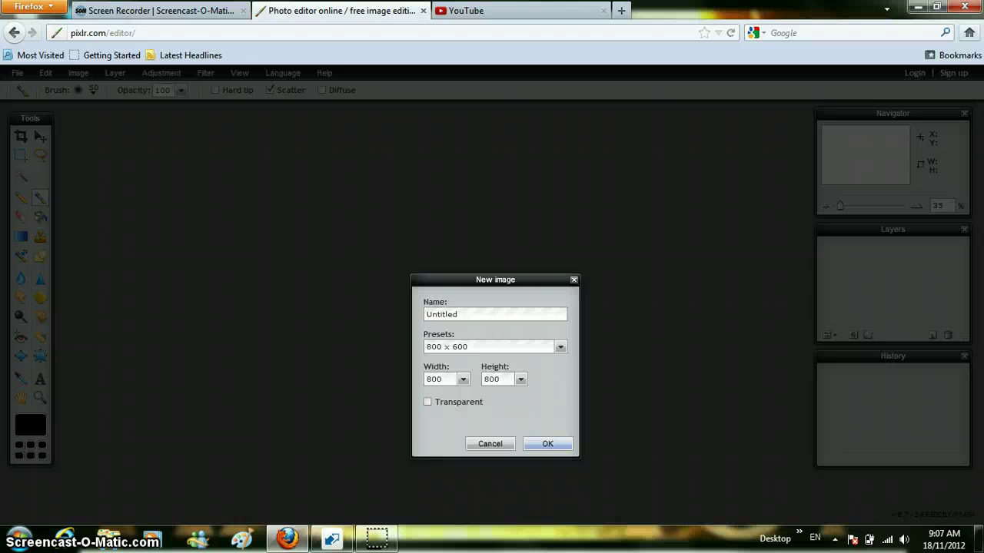
click(548, 444)
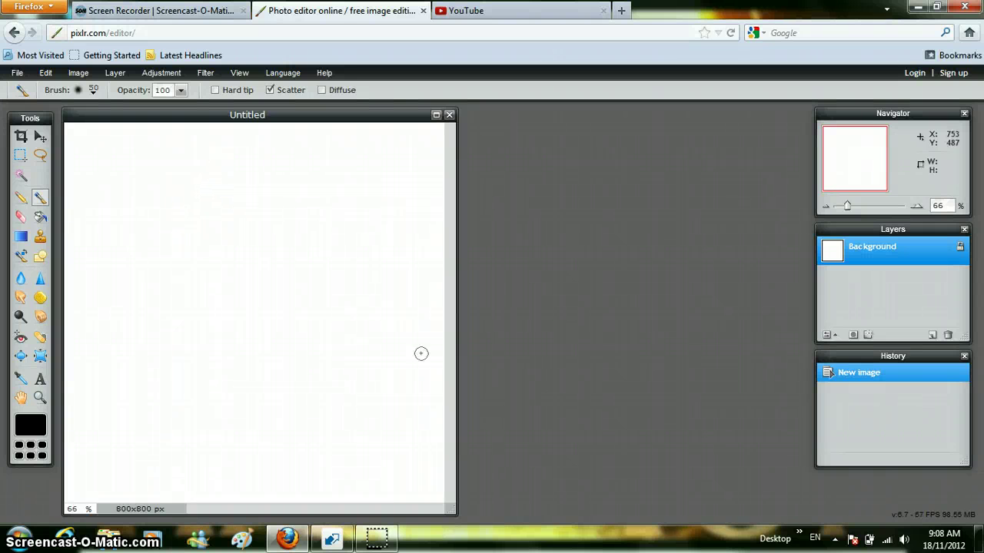
Open the Awesome smiley image from the Downloads folder.
click(17, 72)
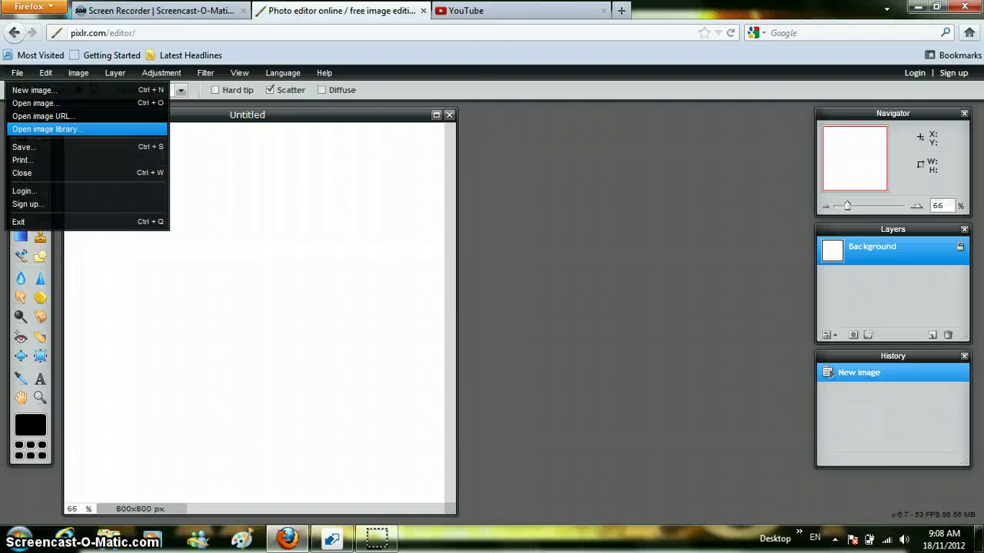
click(33, 103)
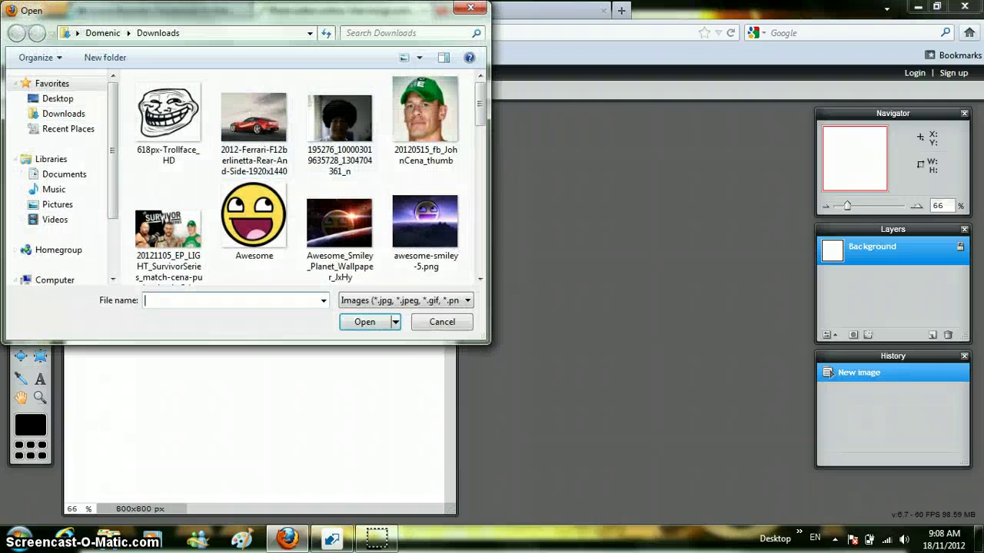
double_click(254, 223)
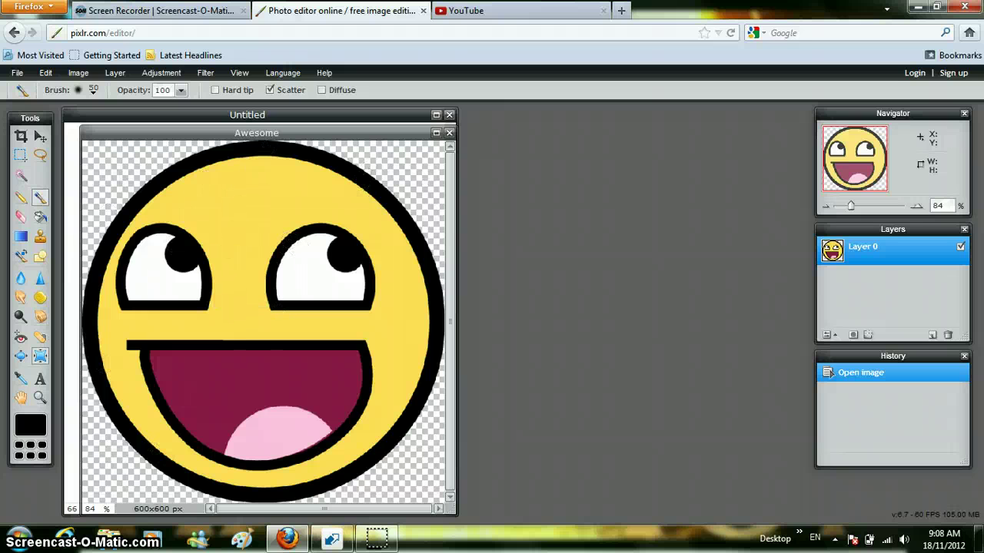
click(40, 378)
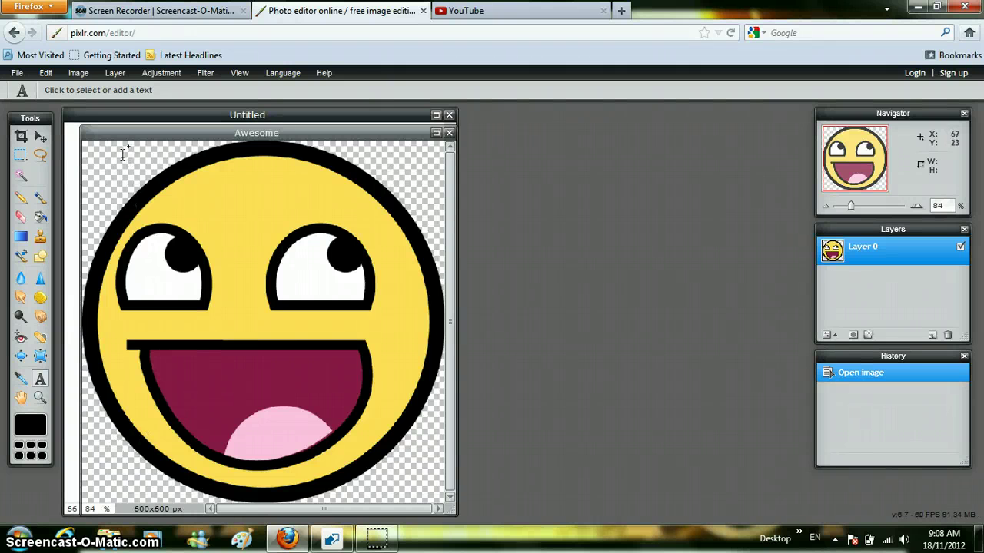
Add 'DDGQUARTZ57' text near the smiley's lower left and move the Text dialog aside.
click(112, 473)
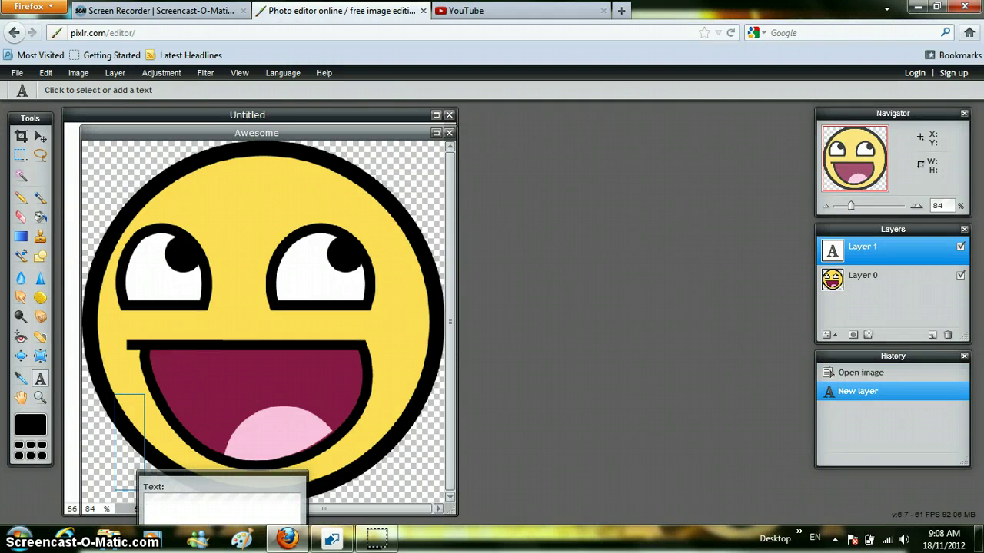
text(DDG)
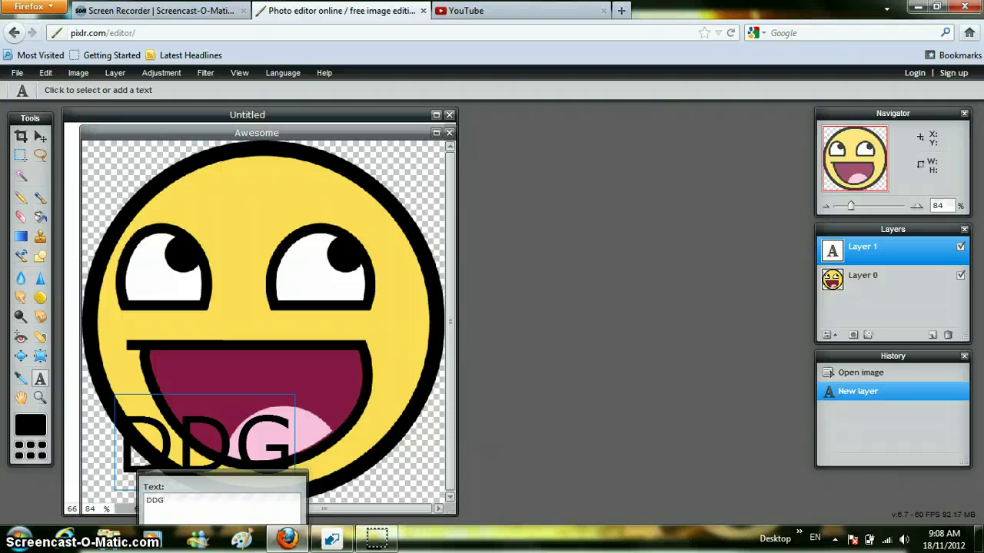
text(QUARTZ57)
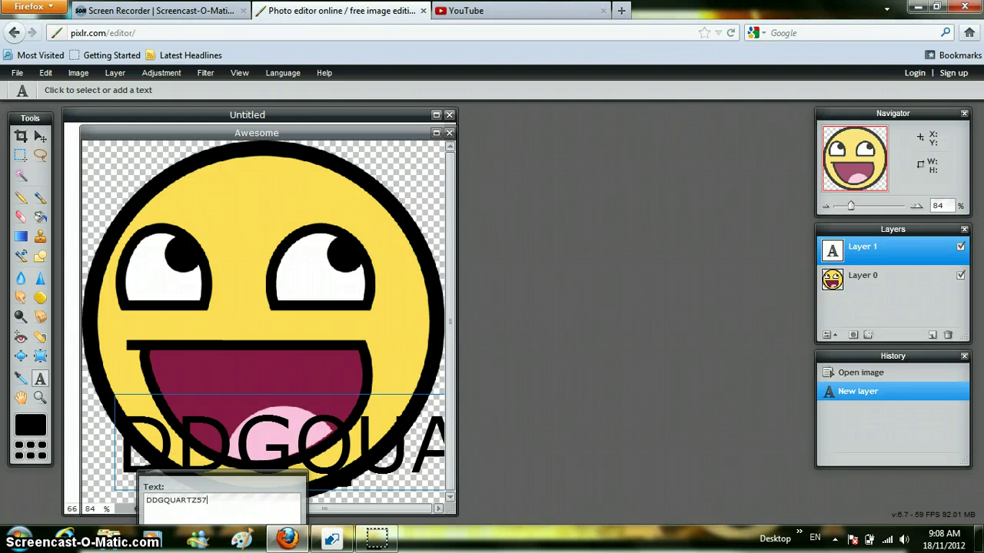
mouse_move(192, 482)
mouse_down()
mouse_move(423, 398)
mouse_move(536, 250)
mouse_up()
Set the text font to Arabic Typesetting and its size to 94.
click(638, 344)
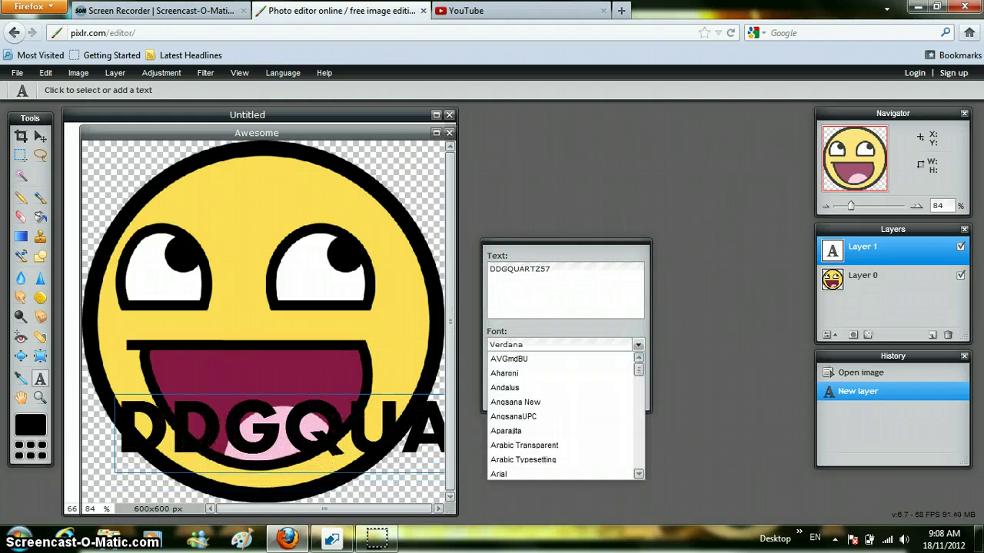
key(Down)
key(Down)
key(Down)
key(Down)
key(Down)
key(Up)
key(Down)
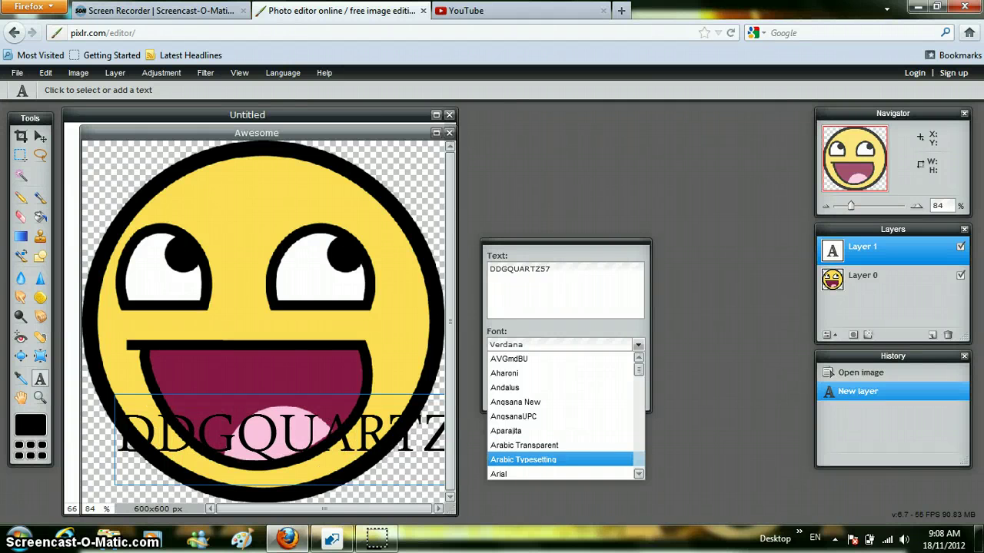
key(Return)
click(516, 374)
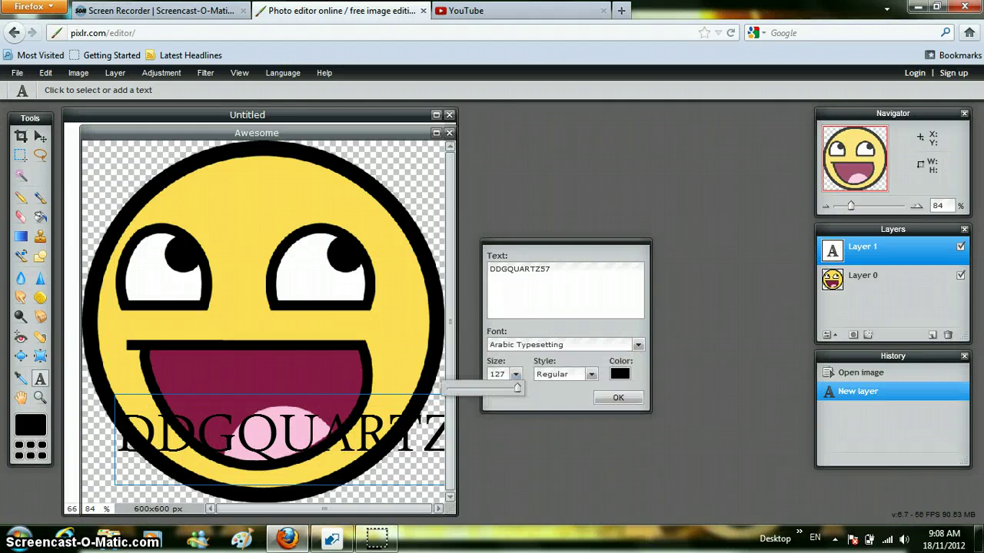
drag(518, 388, 497, 388)
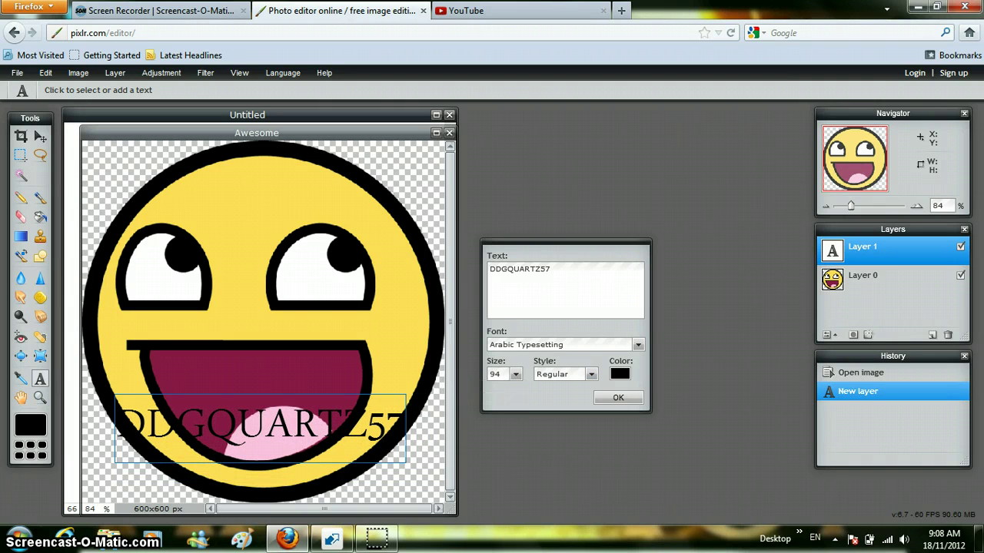
Make the text vivid blue and bold, then commit it to its own layer.
click(619, 373)
click(352, 344)
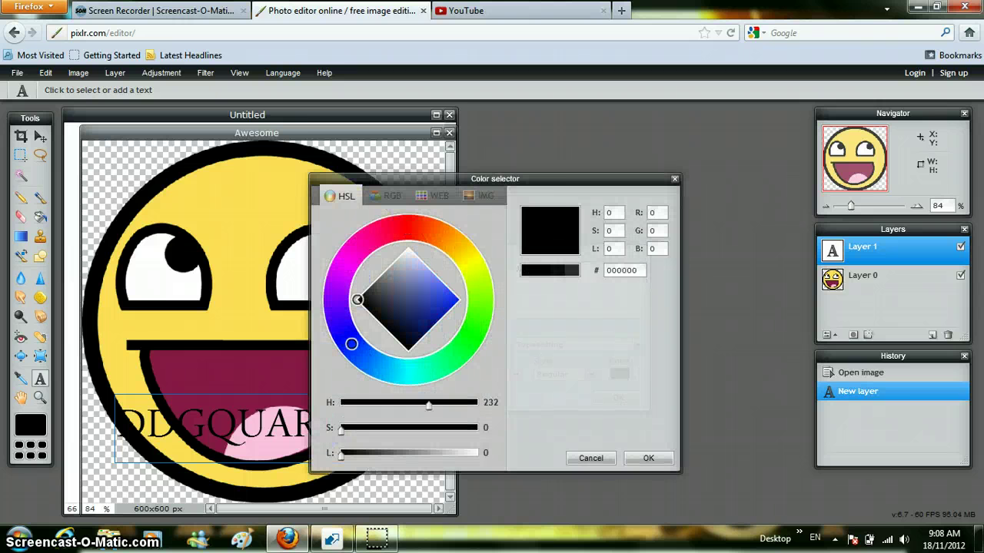
drag(357, 300, 459, 300)
key(Return)
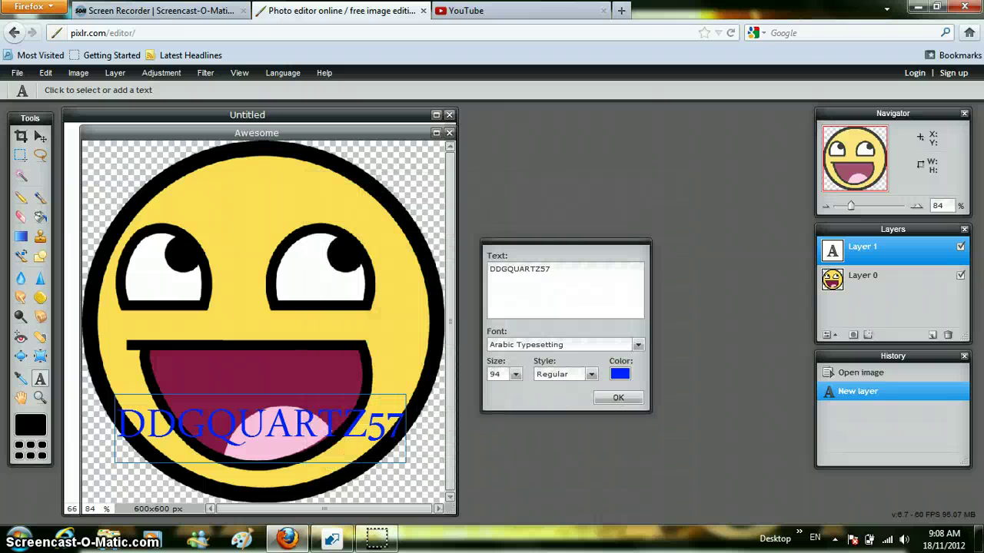
click(591, 374)
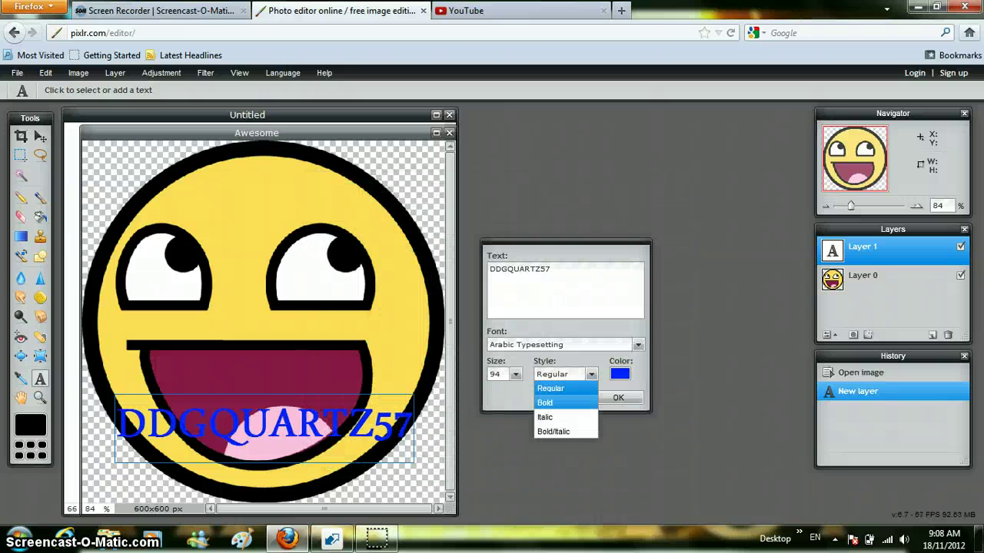
click(550, 402)
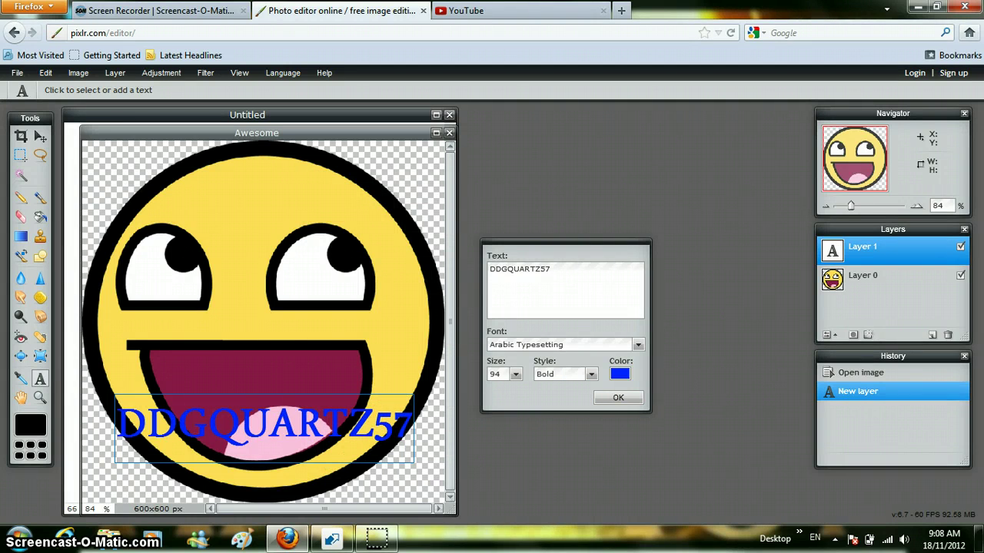
key(Return)
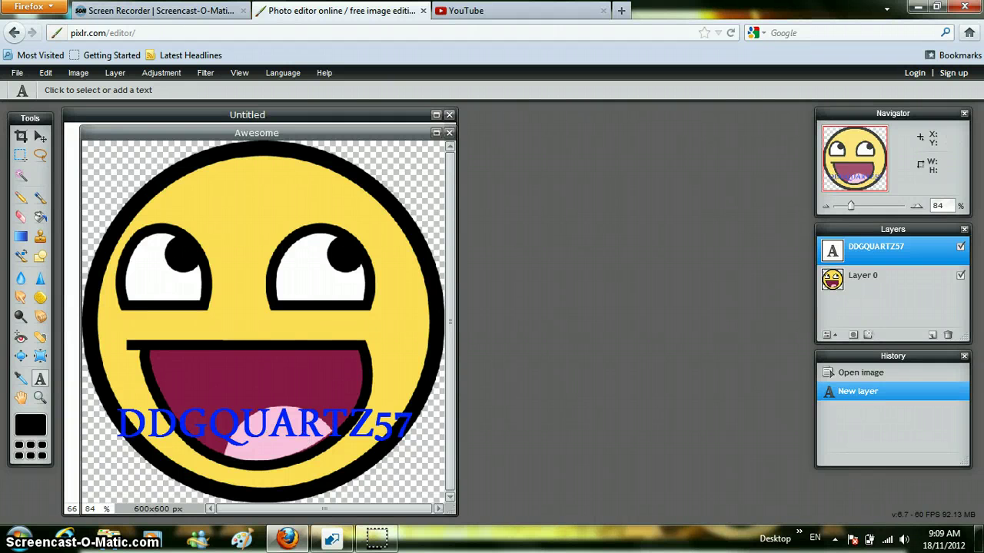
Move the text down to the smiley's bottom edge and give it a bevel effect.
click(40, 136)
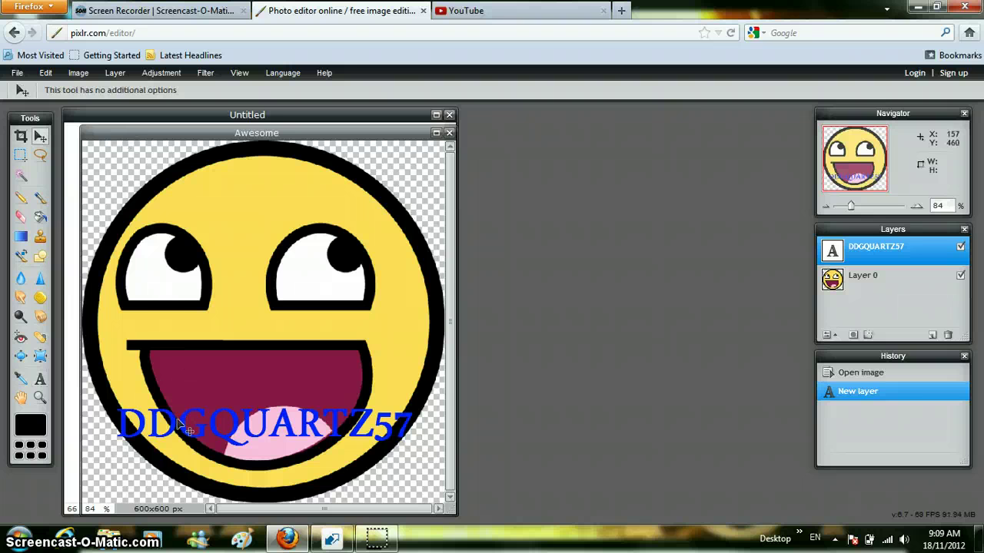
drag(178, 424, 165, 475)
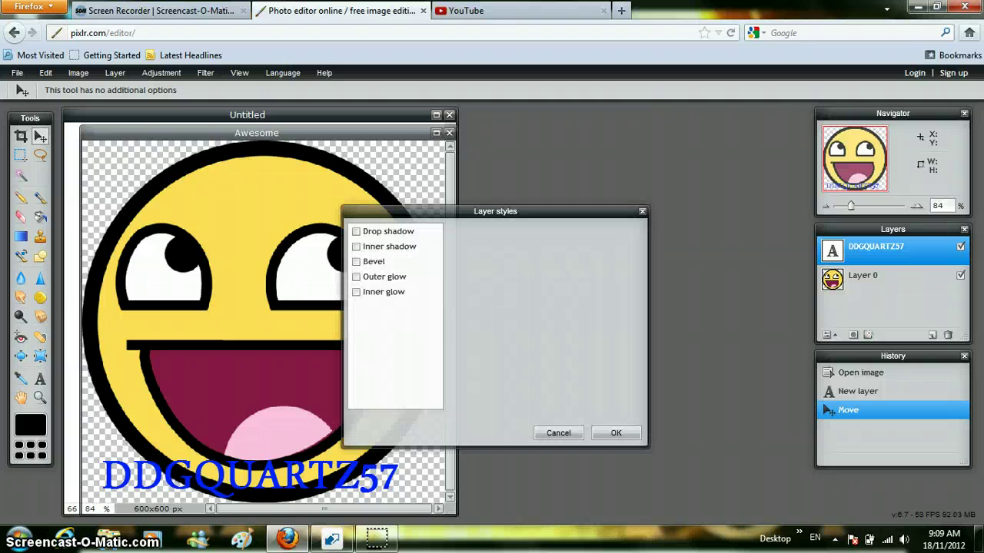
click(361, 261)
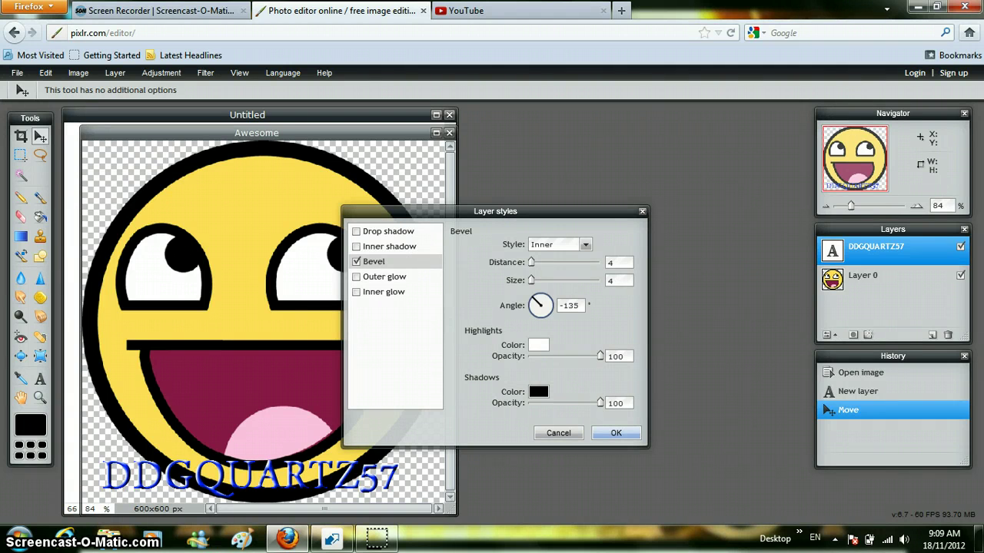
key(Return)
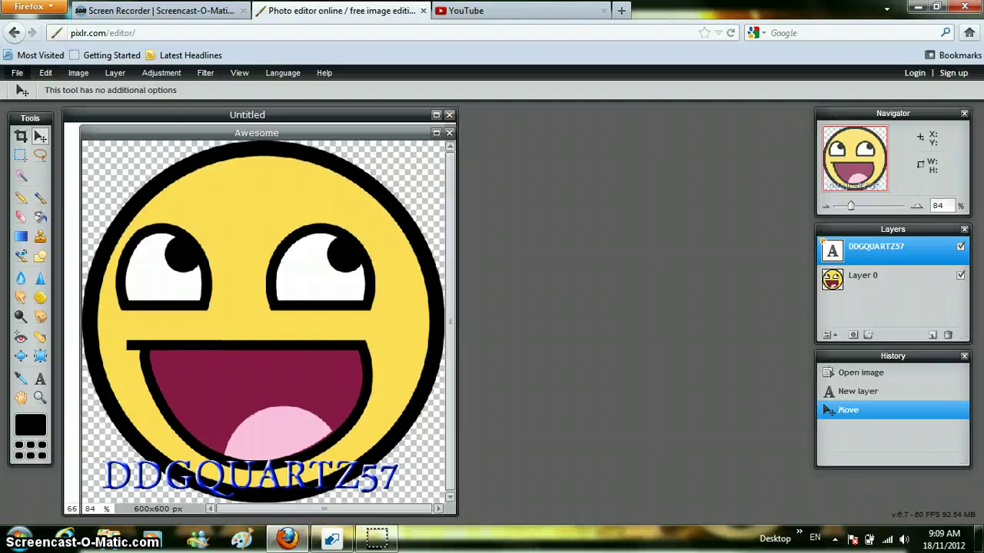
Save the image as a PNG named Awesome on the desktop.
click(17, 72)
click(30, 146)
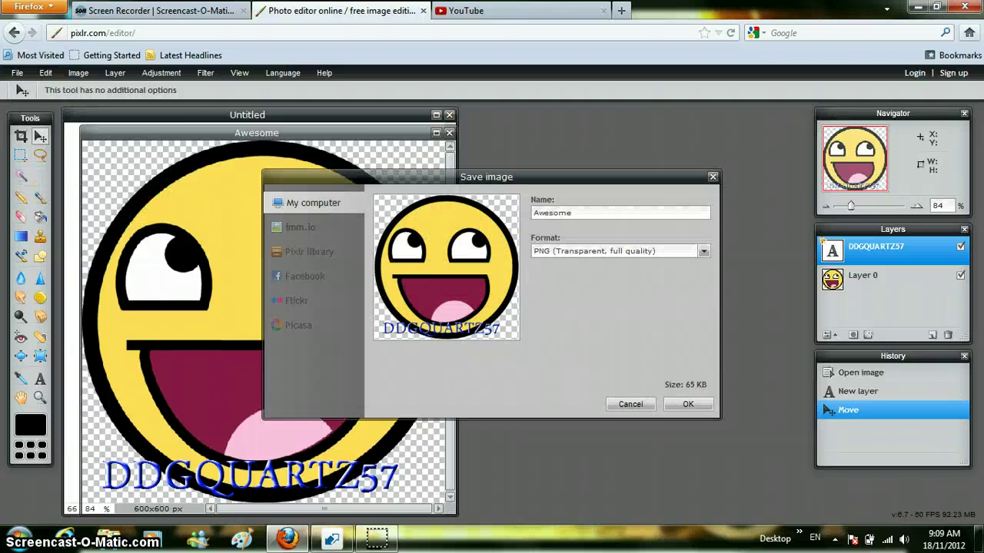
key(Return)
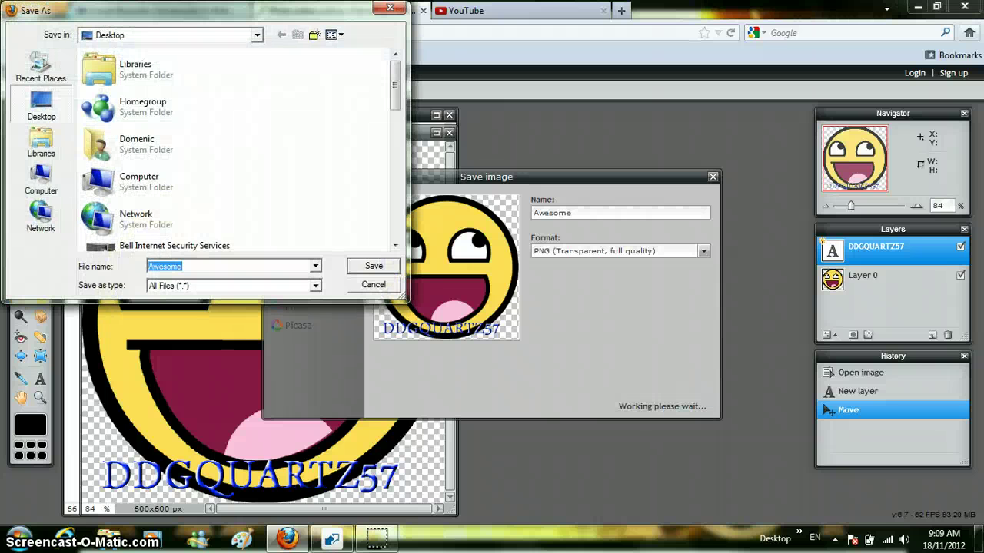
key(Return)
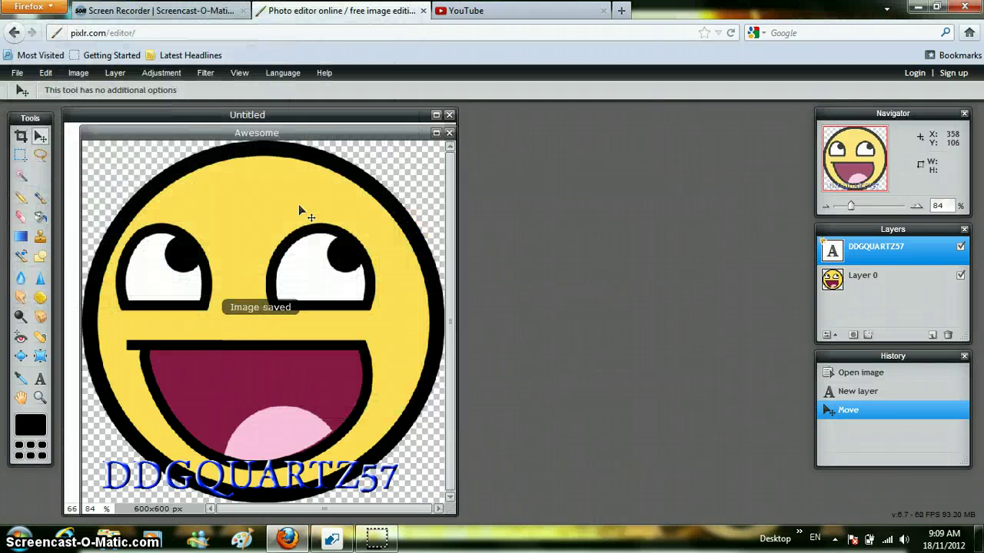
Preview both Awesome images from the desktop in Photo Viewer, then restore the browser.
click(914, 6)
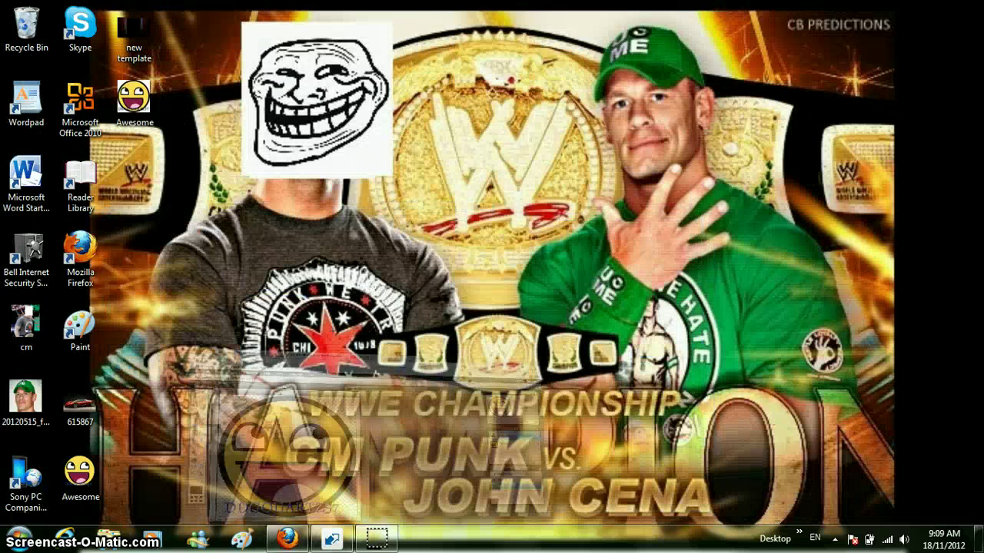
mouse_move(80, 473)
mouse_down()
mouse_move(151, 146)
mouse_move(136, 165)
mouse_up()
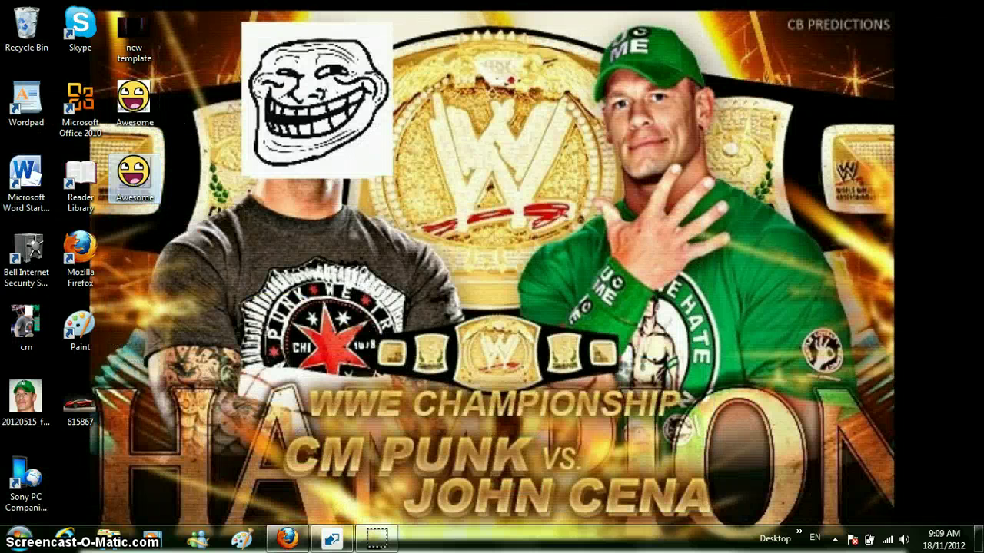
key(Return)
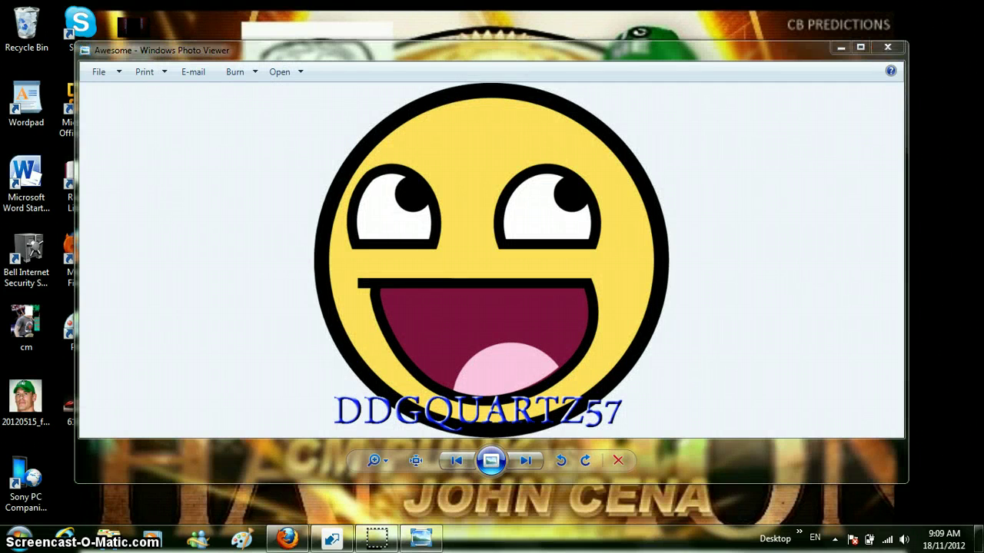
click(887, 48)
double_click(134, 97)
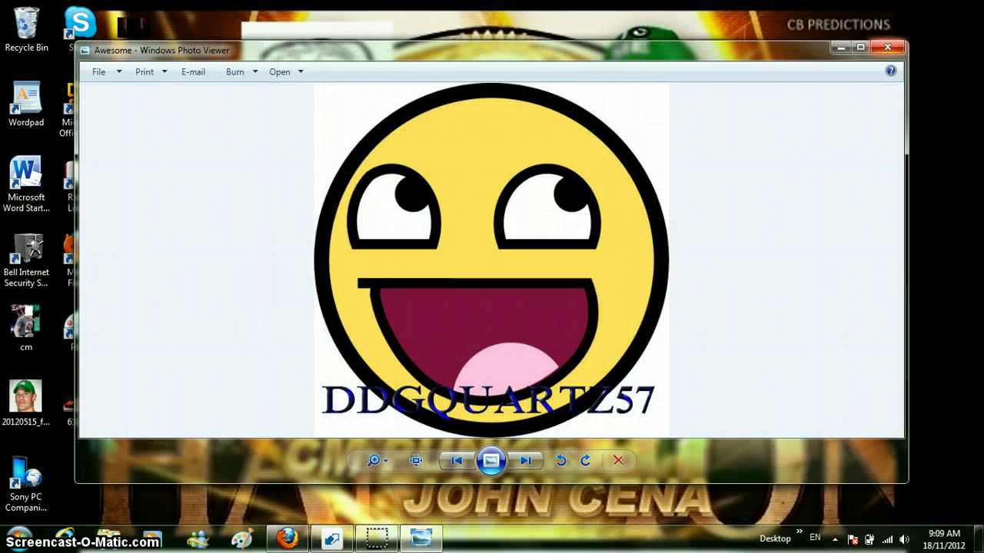
click(887, 48)
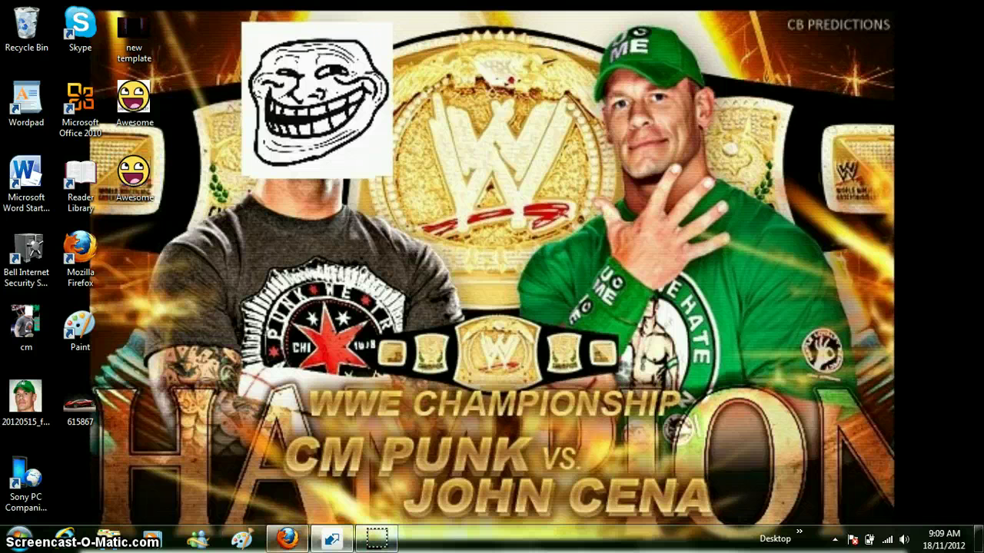
click(289, 539)
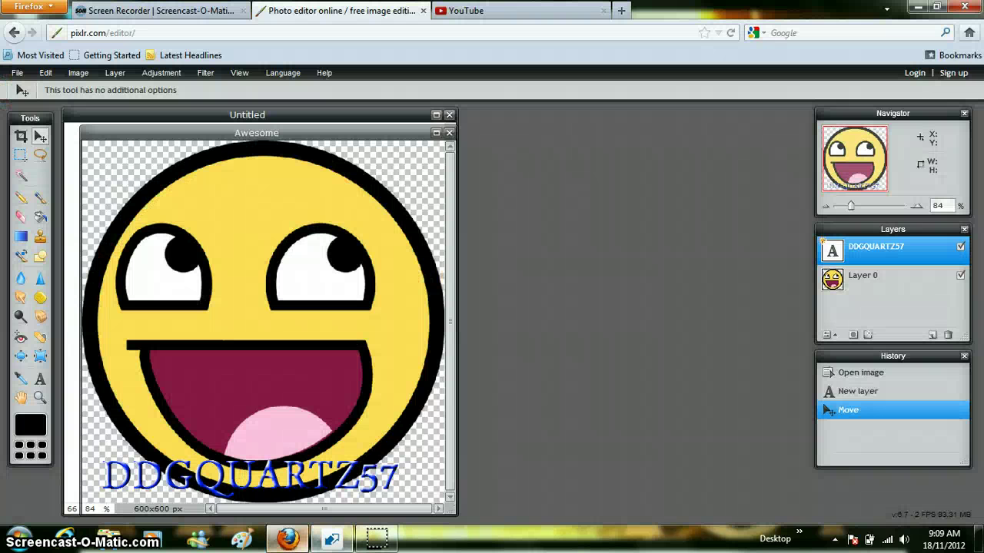
Reach the avatar file chooser in YouTube channel settings, cancel it, and go back to Pixlr.
click(462, 11)
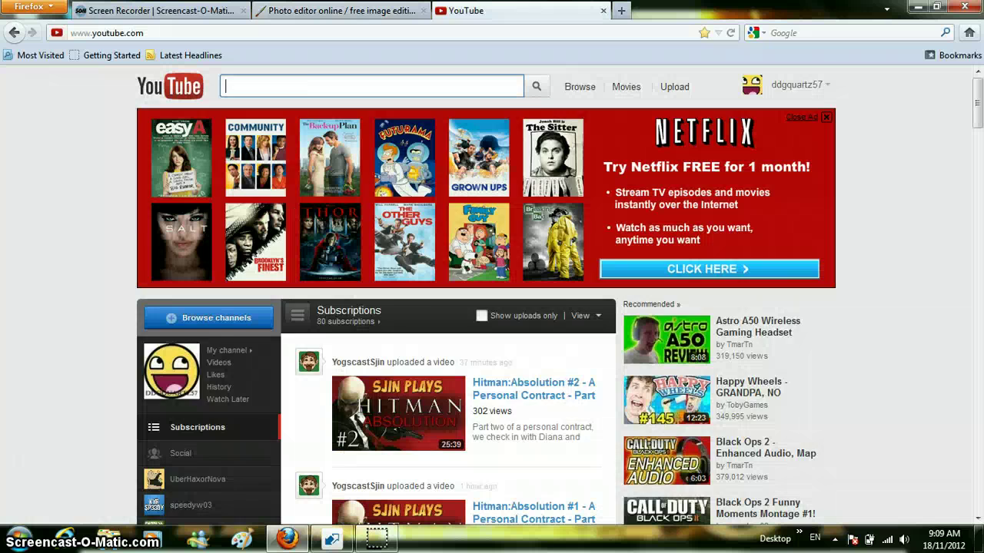
click(797, 85)
click(404, 145)
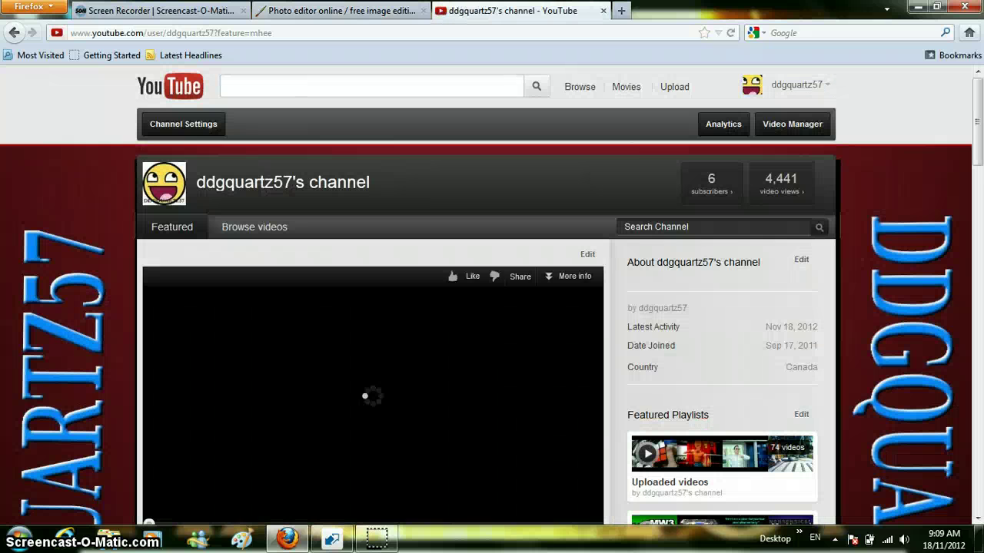
scroll(492, 307, down, 2)
scroll(491, 307, up, 2)
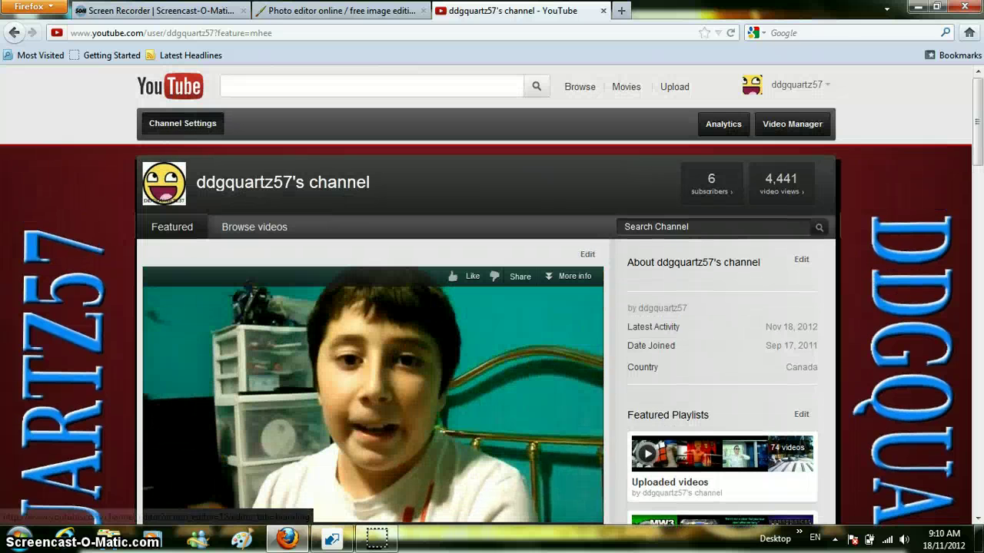
click(182, 123)
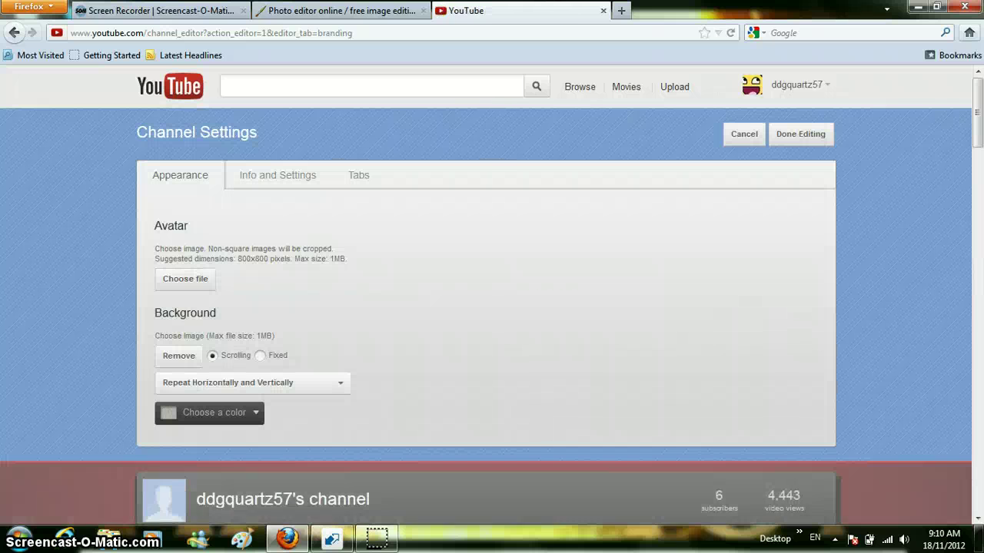
click(186, 279)
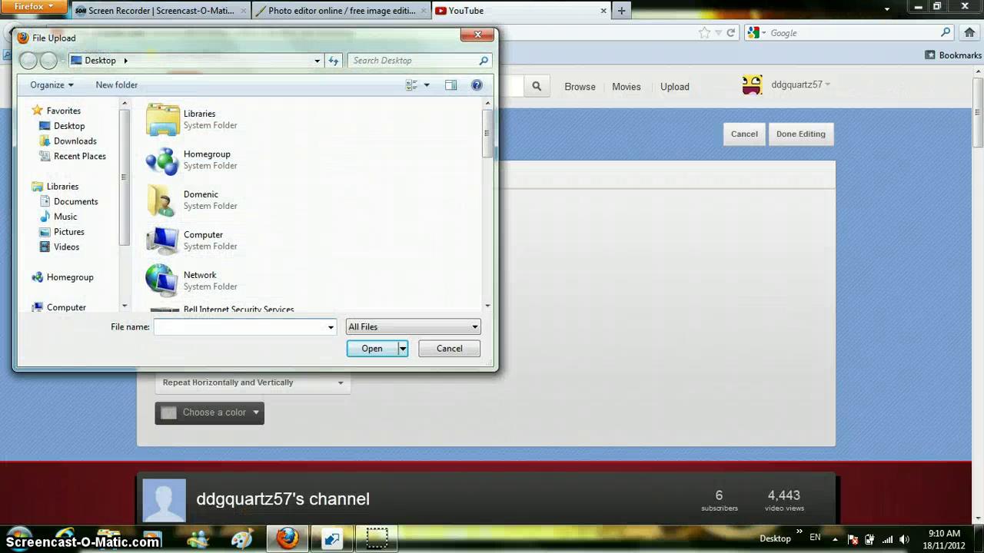
scroll(230, 169, down, 5)
scroll(231, 169, down, 3)
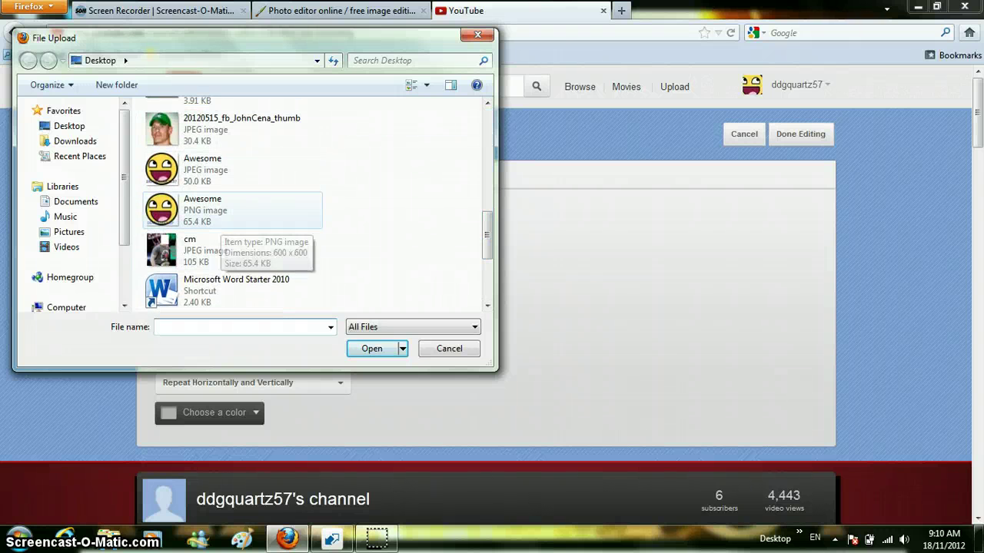
click(477, 35)
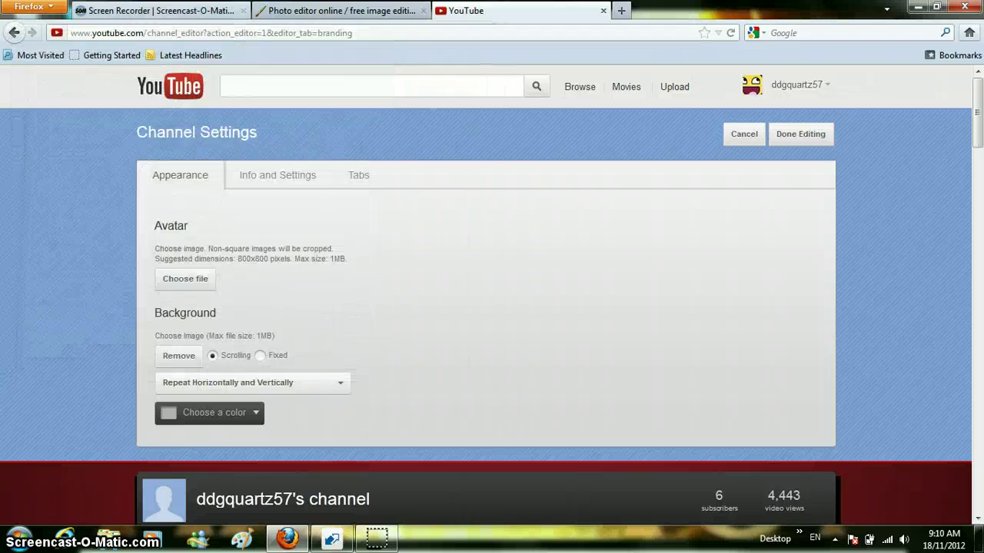
click(338, 10)
Bring up the Open image dialog and close it without opening anything.
click(17, 72)
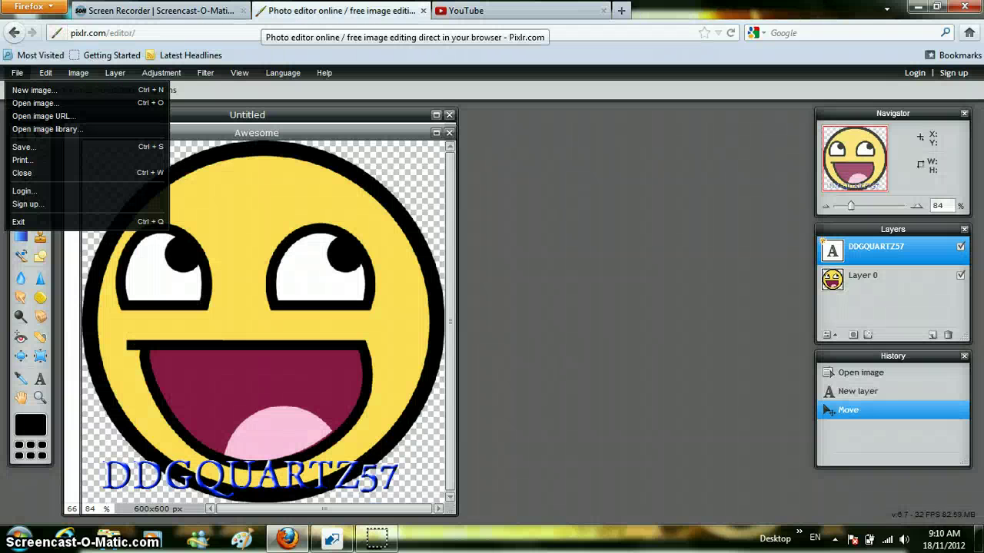
click(35, 103)
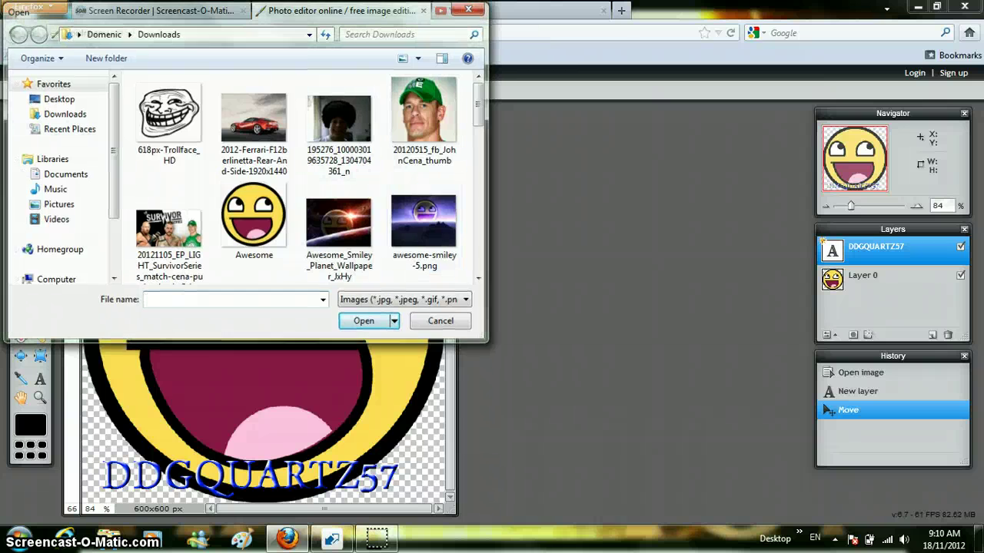
click(469, 9)
Save the smiley as a JPEG named Awesome at quality 80.
click(16, 72)
click(23, 146)
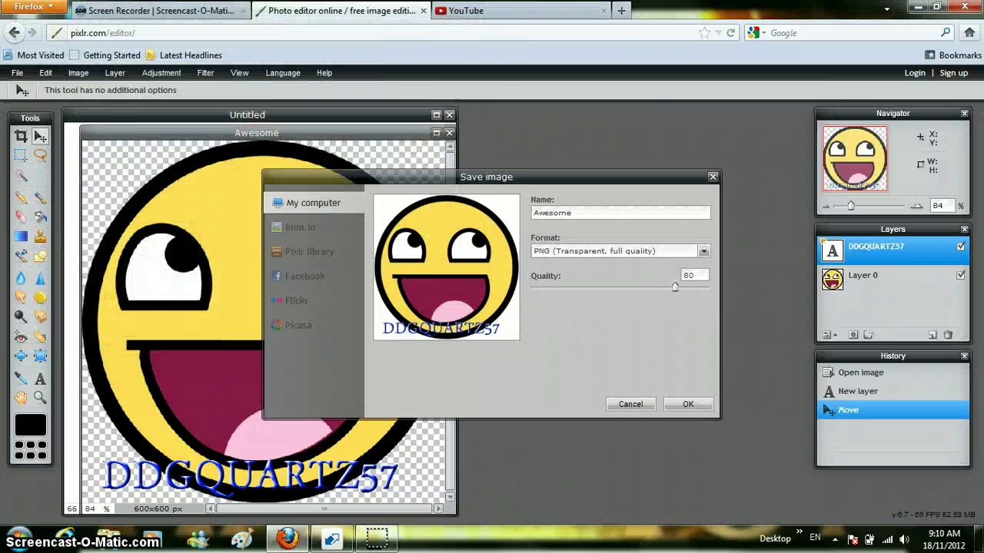
click(702, 251)
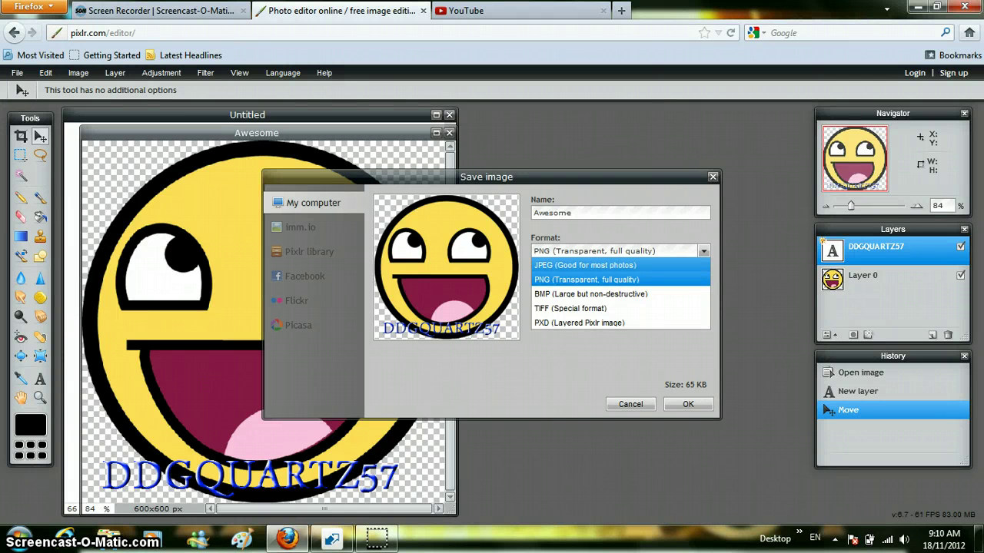
click(584, 265)
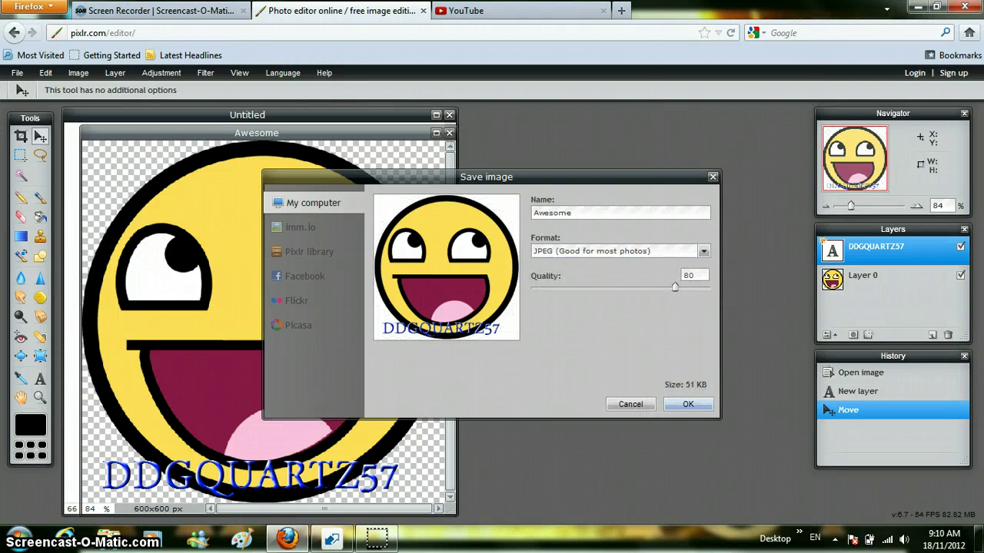
click(688, 404)
key(Escape)
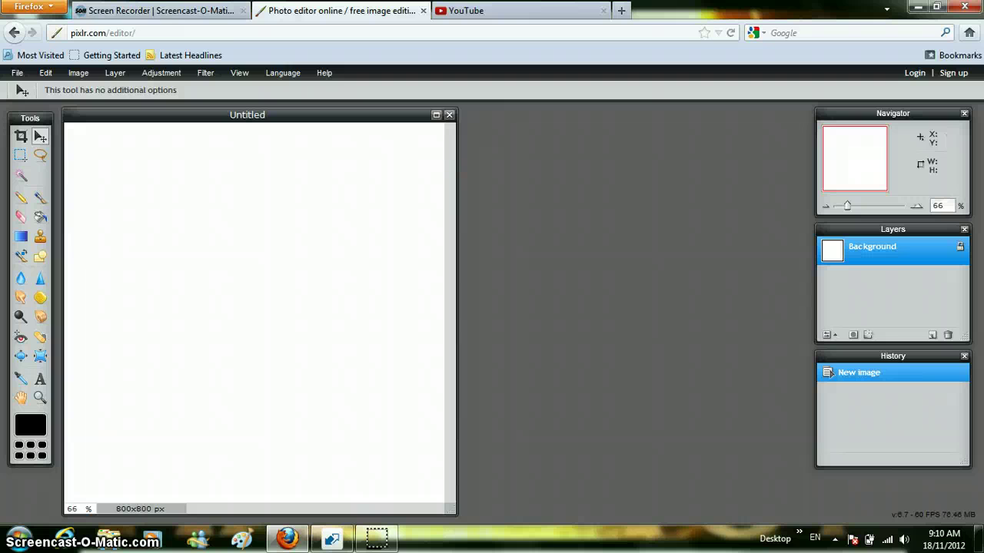
Upload the Awesome JPEG from the Desktop as the YouTube channel avatar.
key(ctrl+Tab)
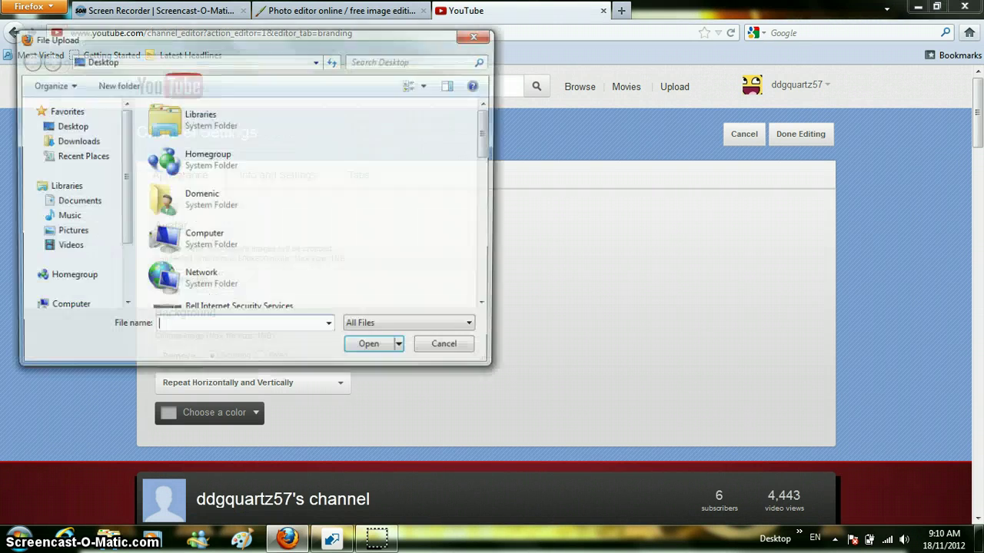
scroll(338, 123, down, 1)
scroll(338, 123, down, 5)
scroll(315, 157, up, 1)
scroll(316, 158, up, 1)
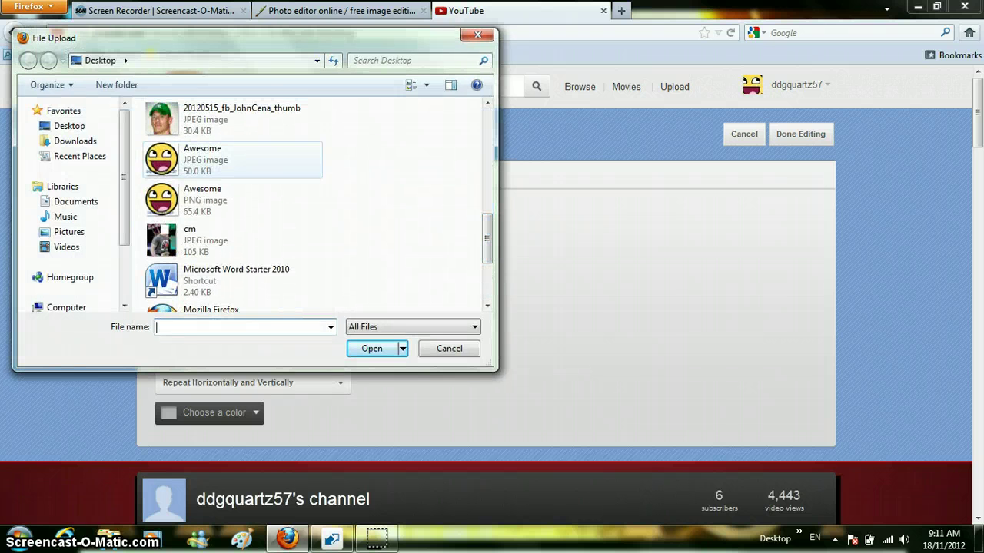
click(231, 163)
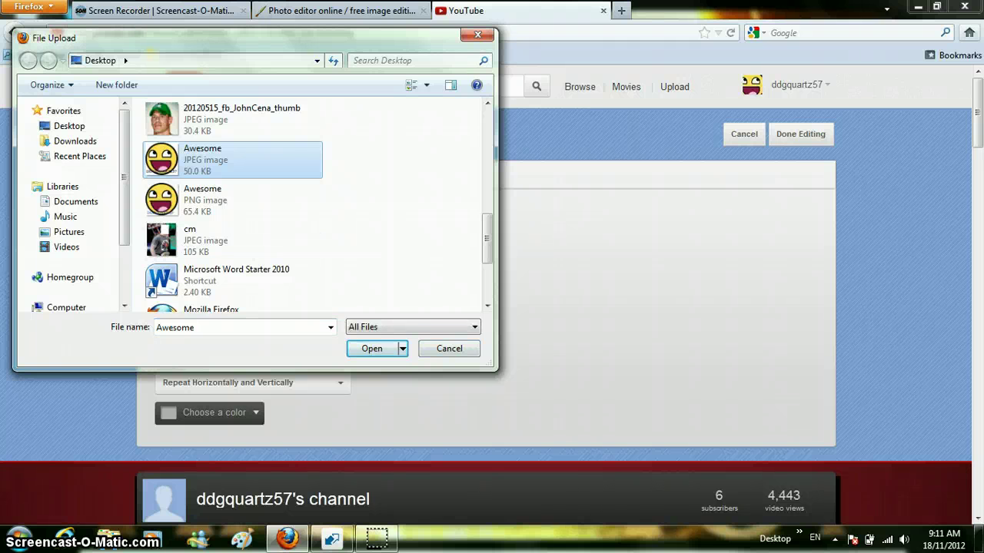
key(Return)
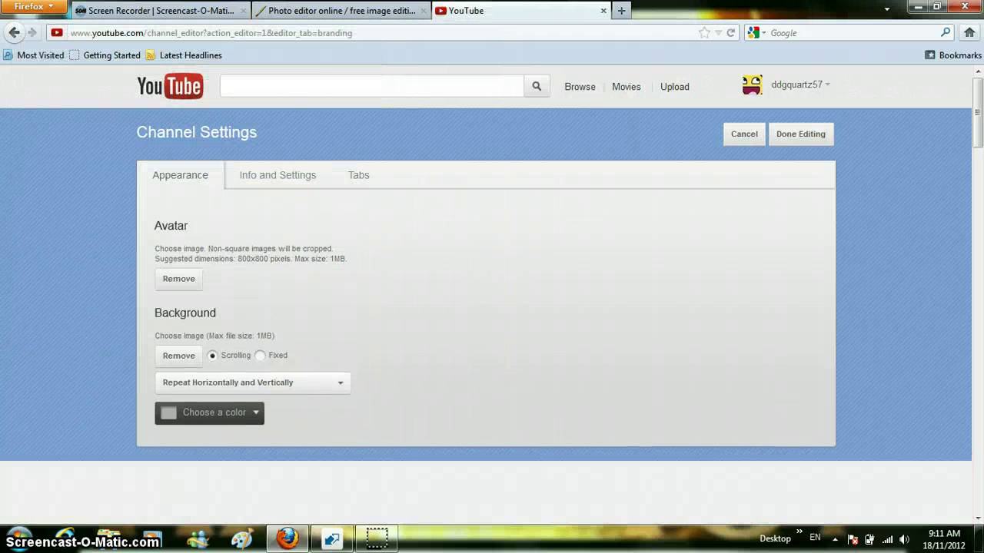
Scroll the channel page to check the new smiley avatar preview.
scroll(492, 307, down, 4)
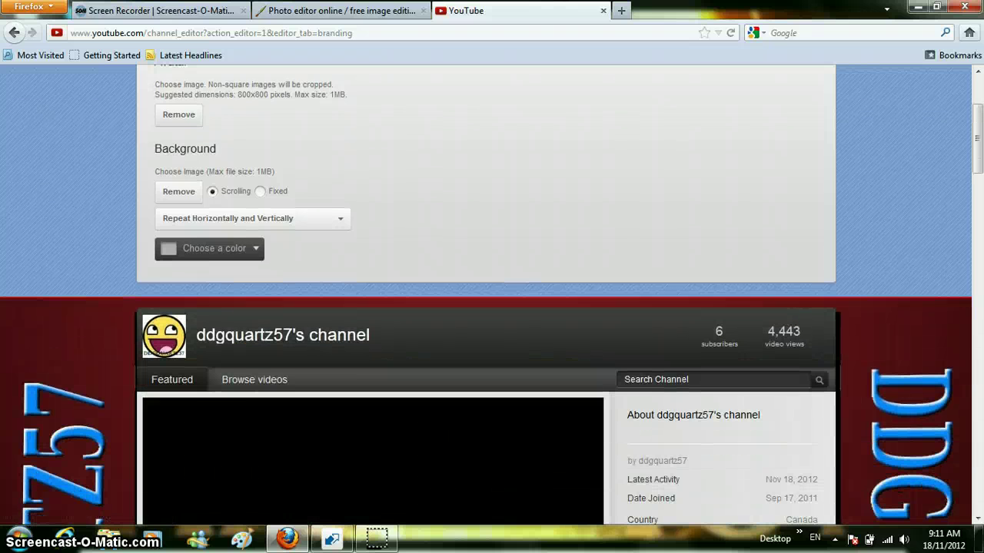
scroll(492, 307, down, 2)
scroll(492, 307, down, 5)
scroll(492, 308, up, 7)
scroll(492, 308, up, 4)
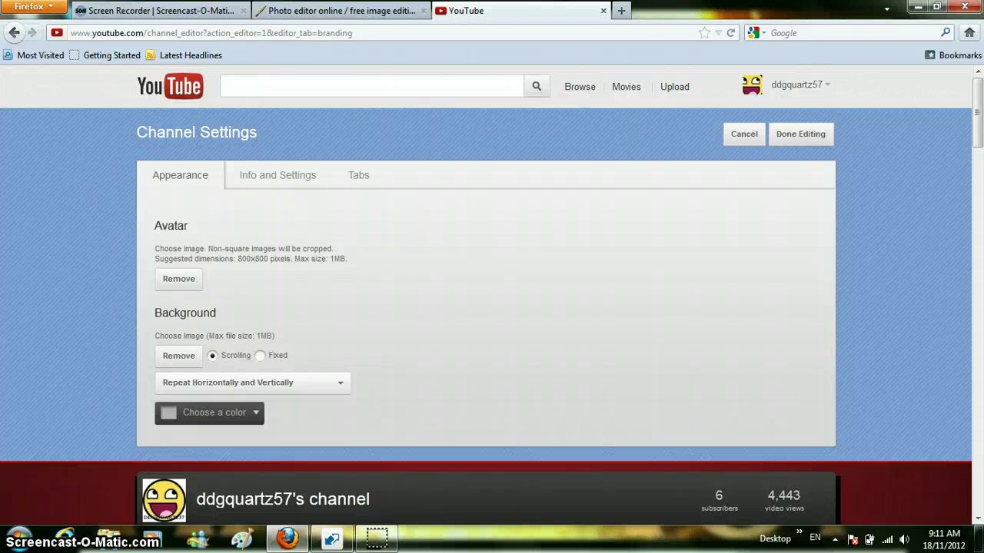
scroll(492, 308, down, 6)
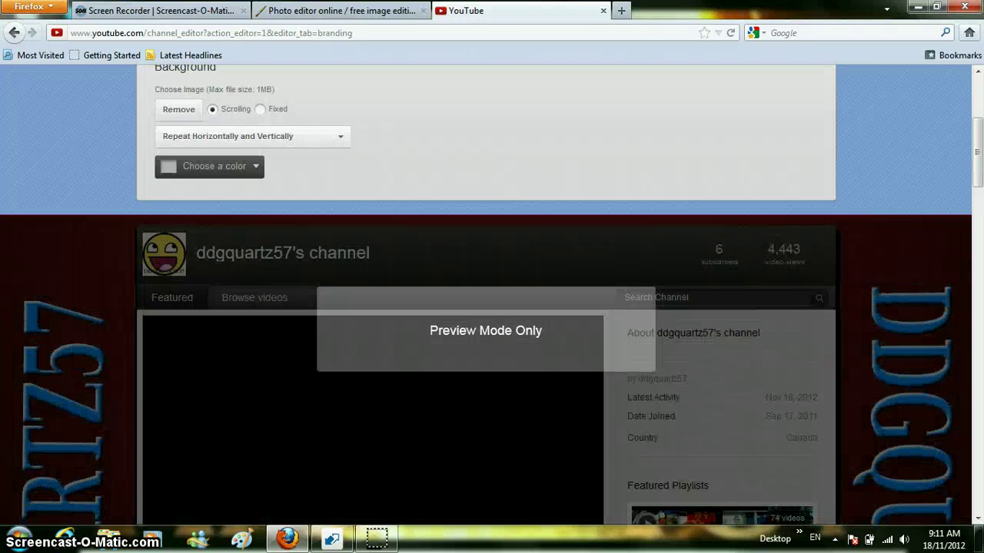
scroll(492, 308, up, 4)
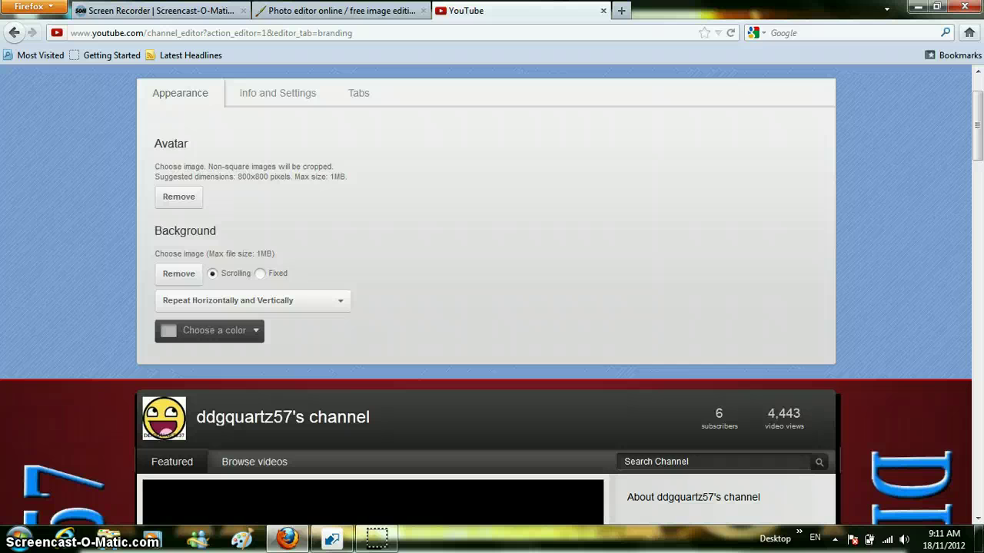
scroll(492, 308, up, 2)
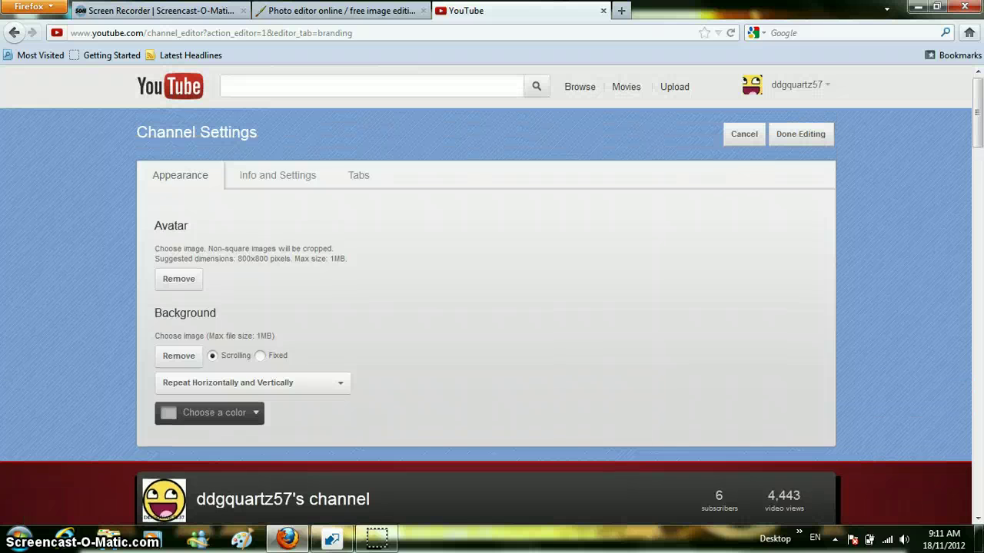